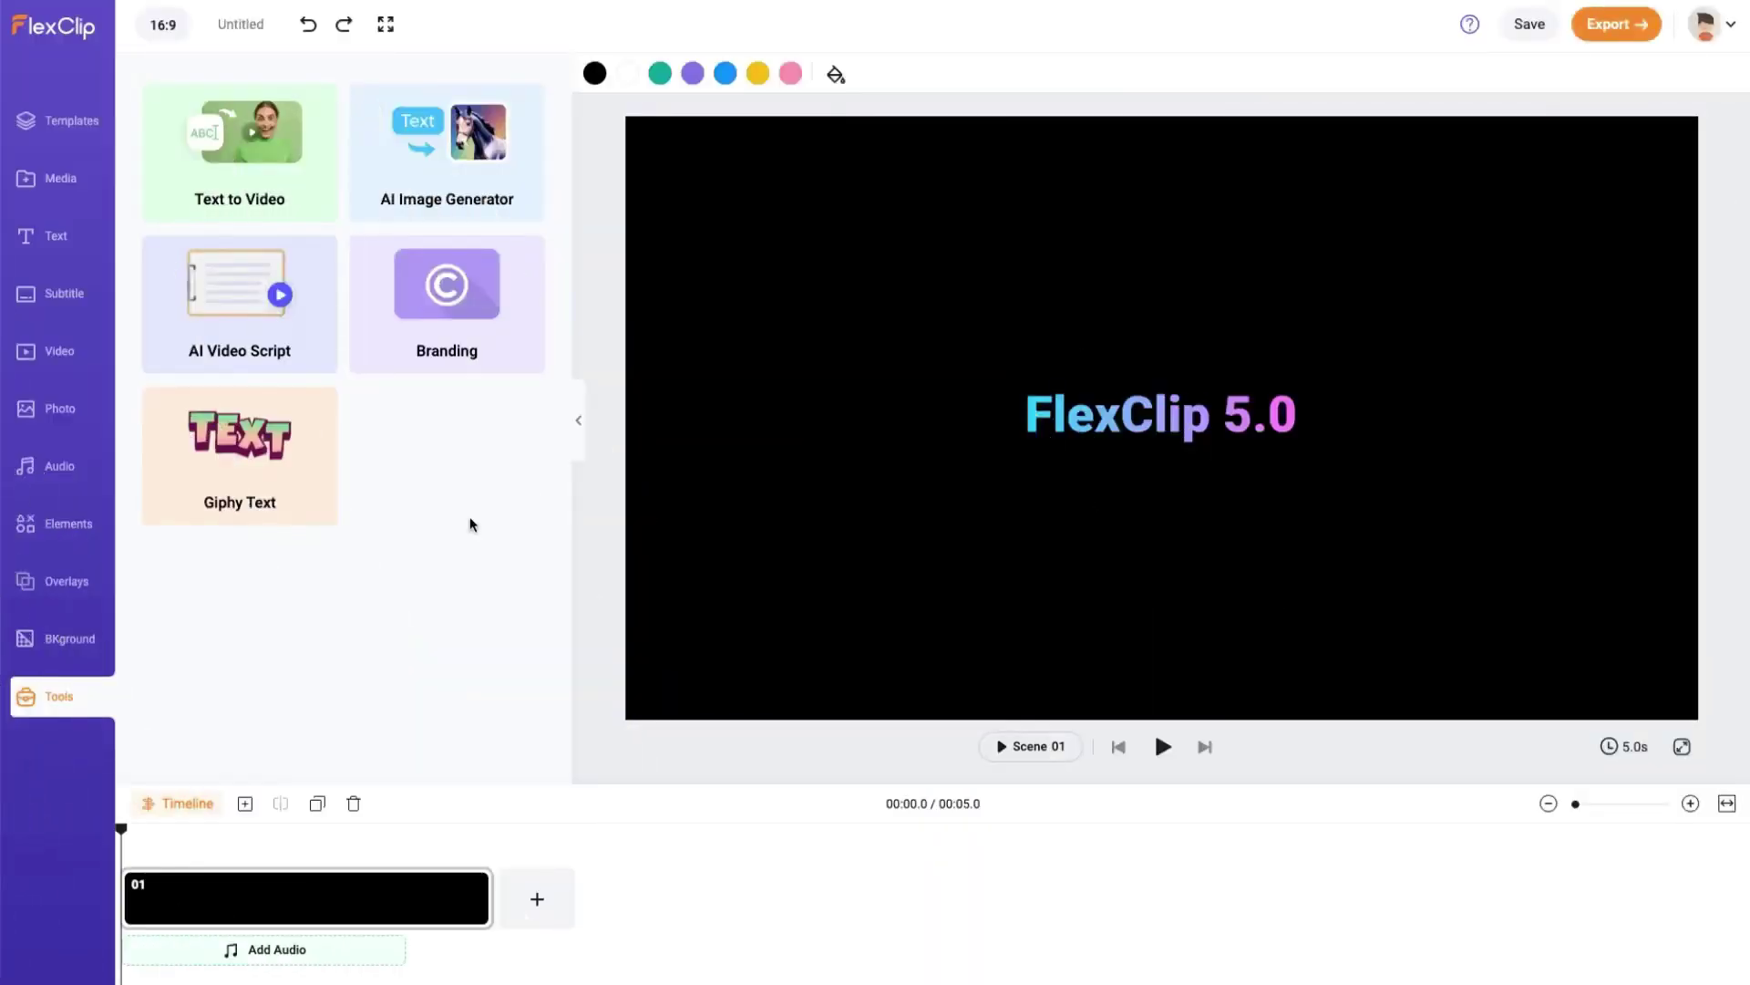
pyautogui.click(321, 354)
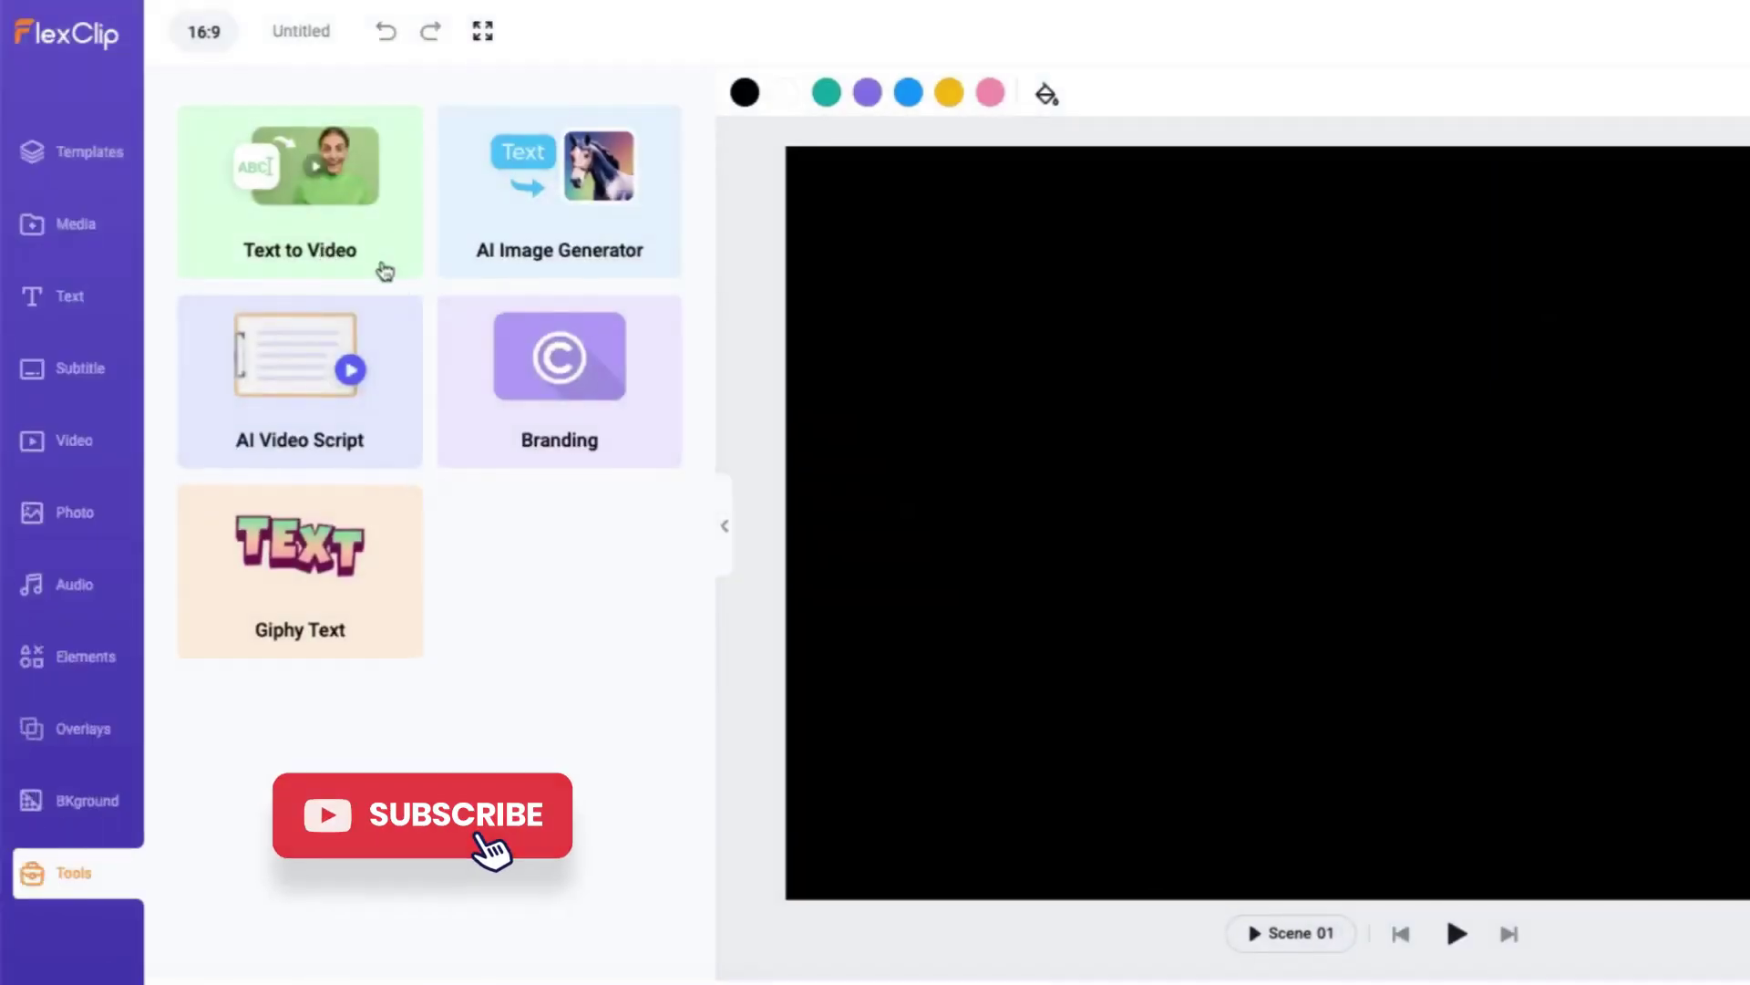
# Turn the AI video-making description into a four-scene captioned video after browsing subtitle styles.
pyautogui.click(375, 252)
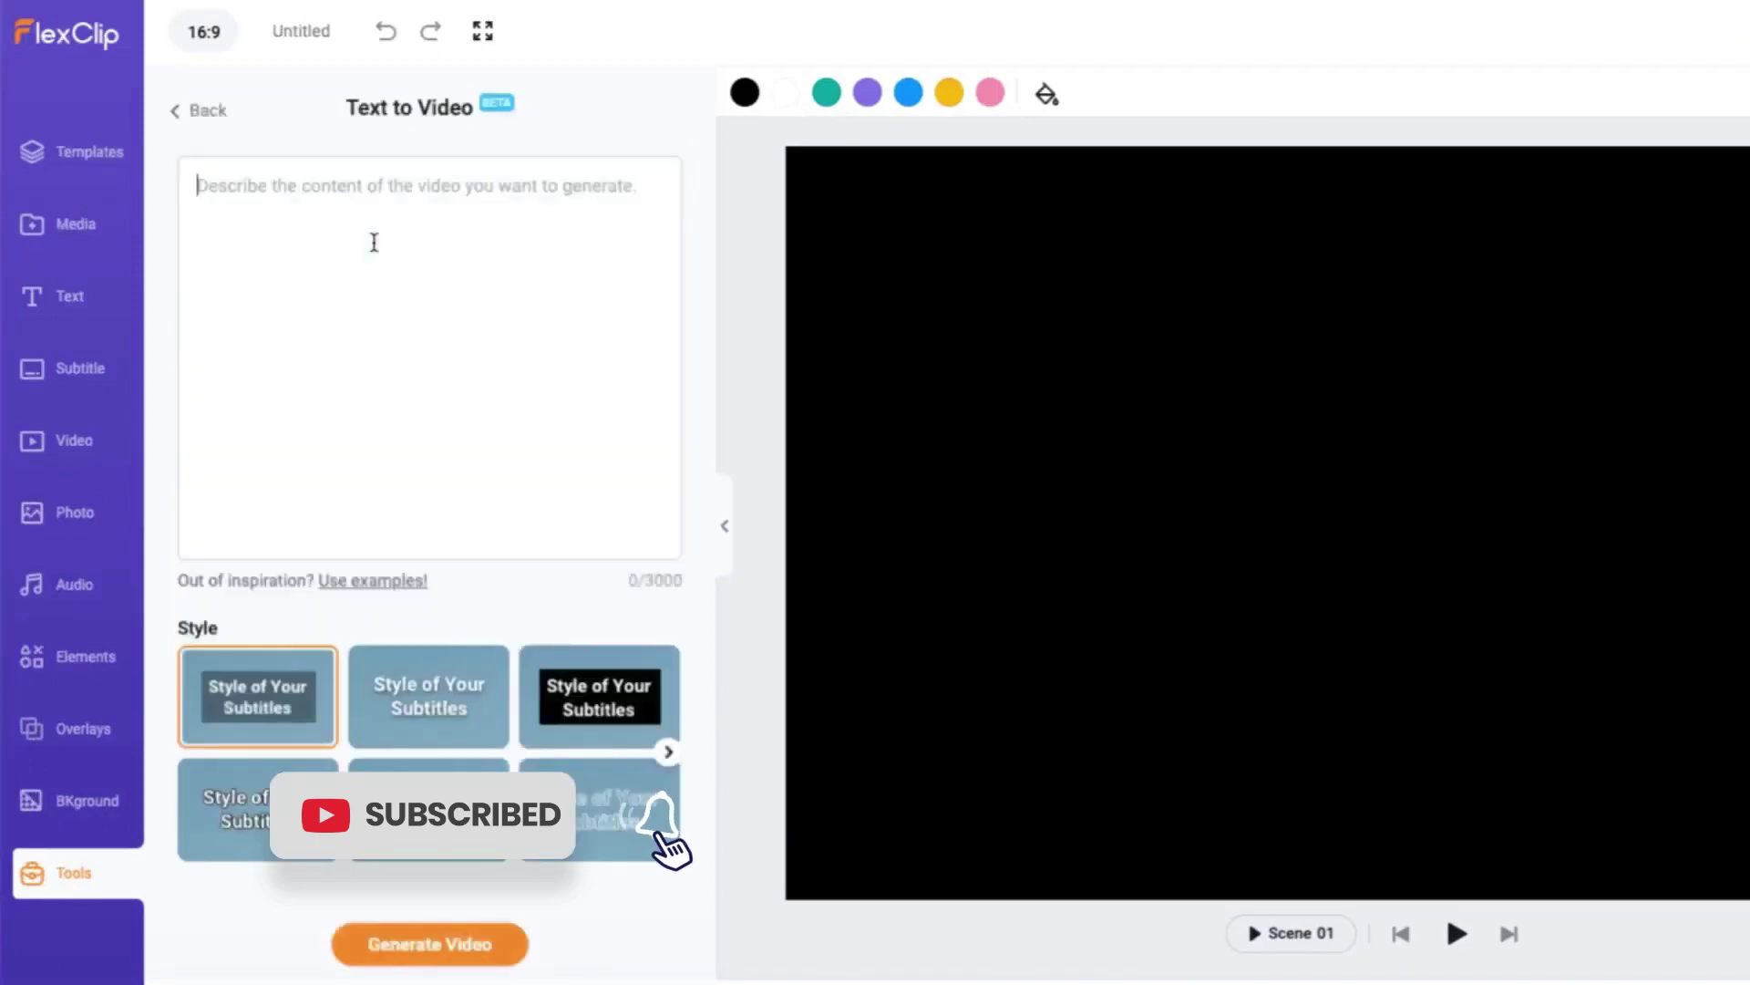
pyautogui.click(669, 753)
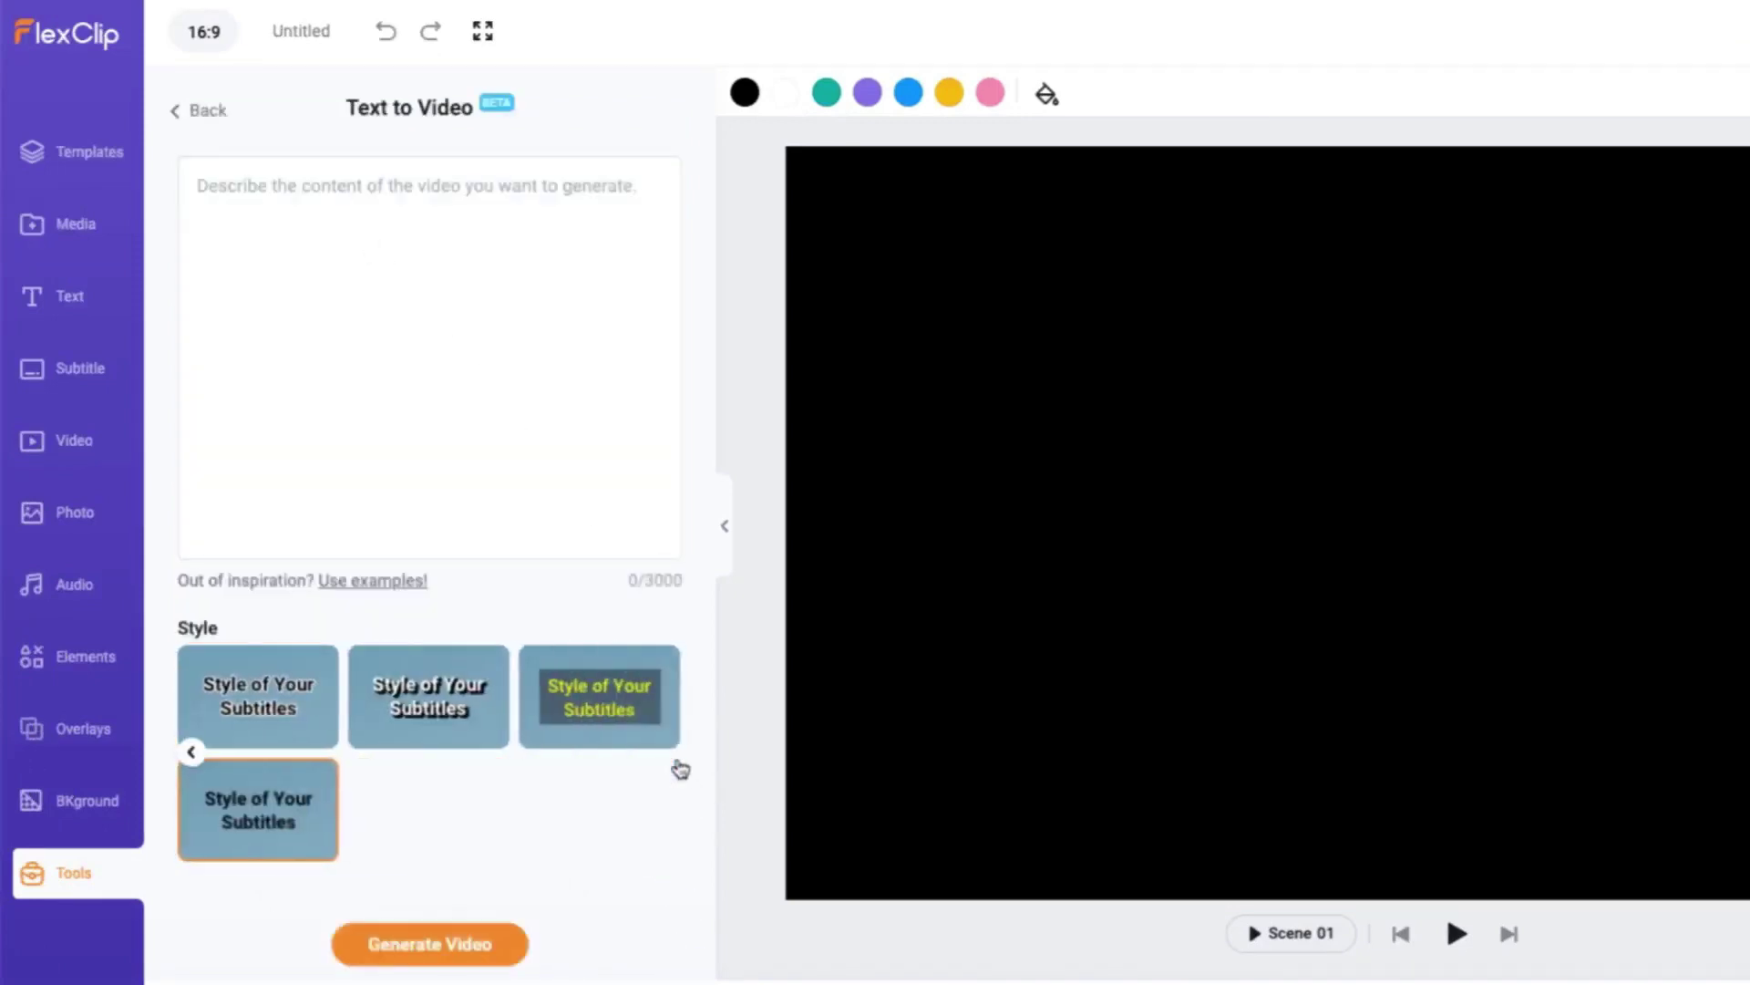
pyautogui.click(190, 753)
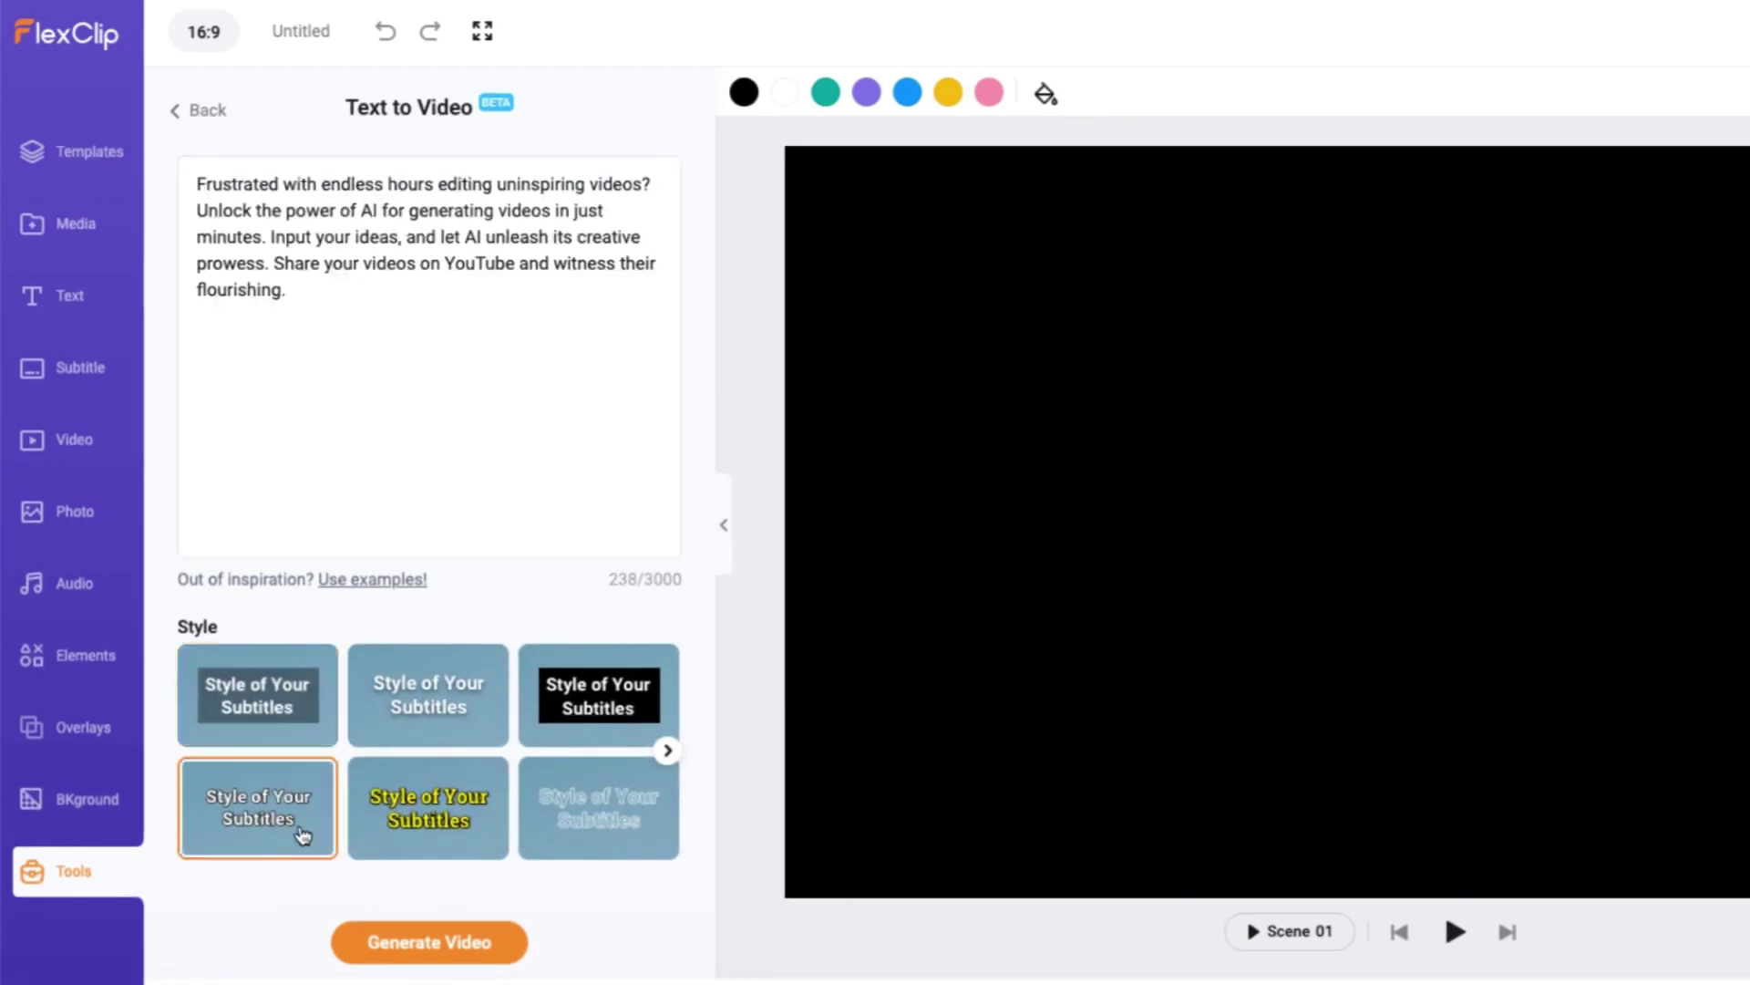
pyautogui.click(447, 943)
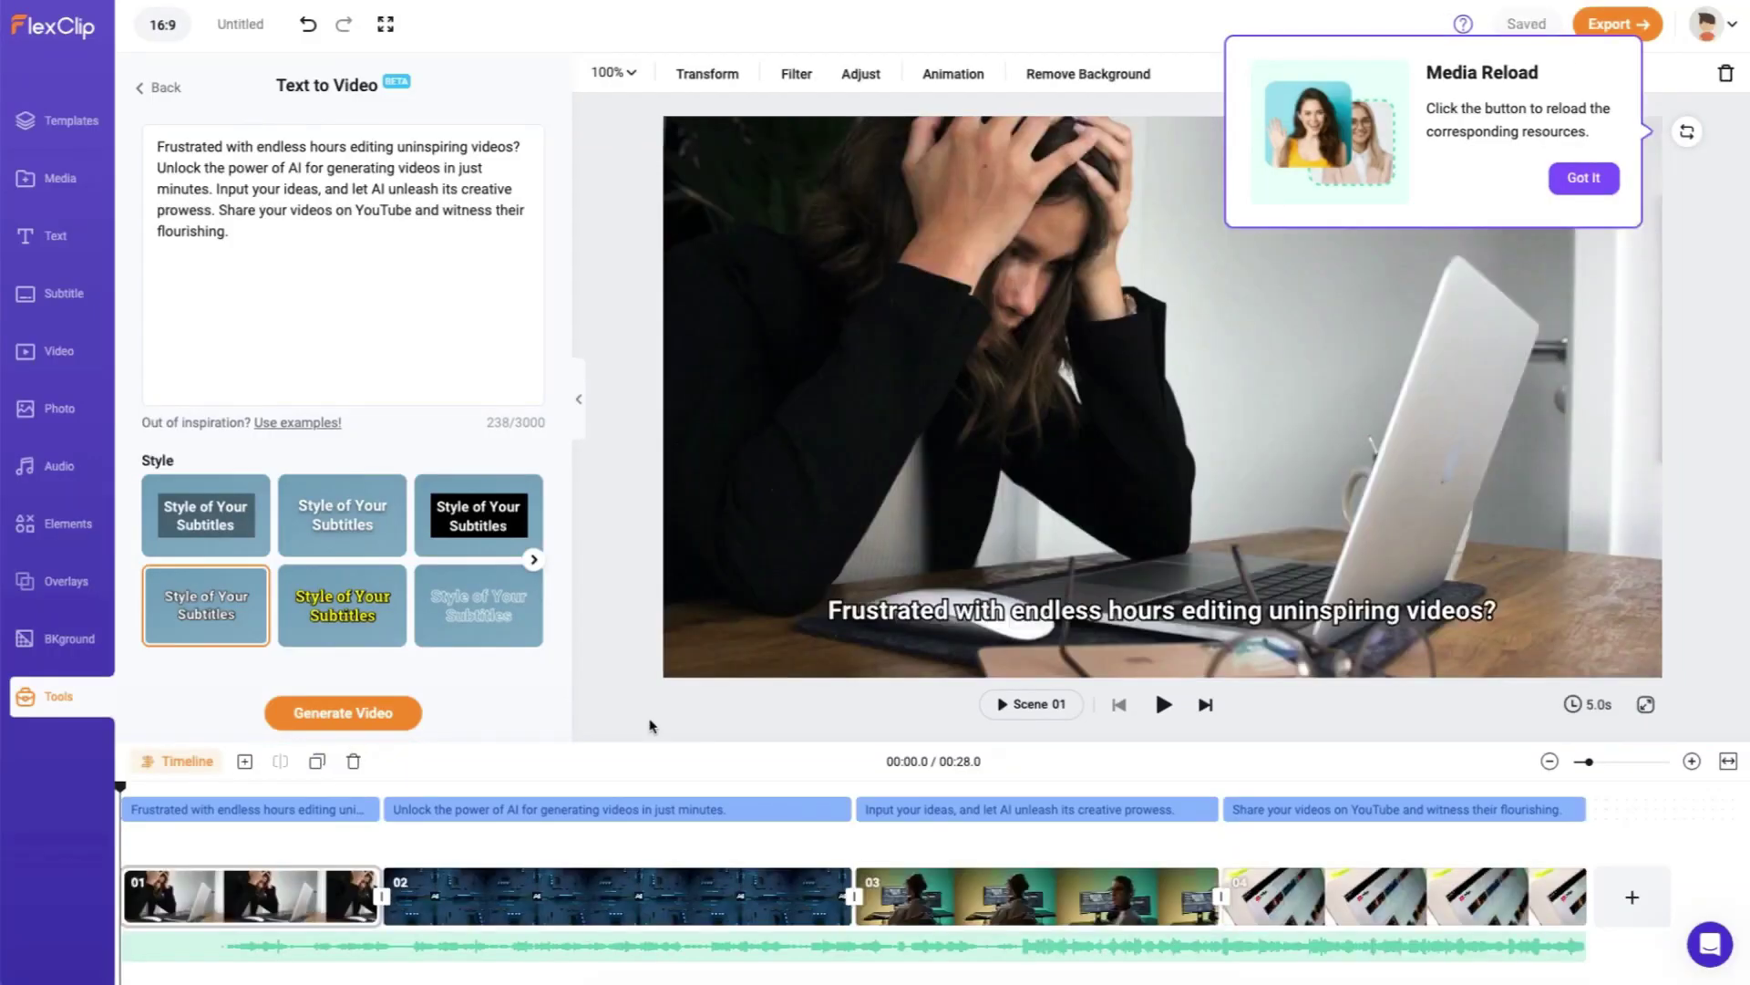
# Step the preview forward three scenes to reach Scene 04.
pyautogui.click(656, 896)
pyautogui.click(1048, 896)
pyautogui.click(1408, 899)
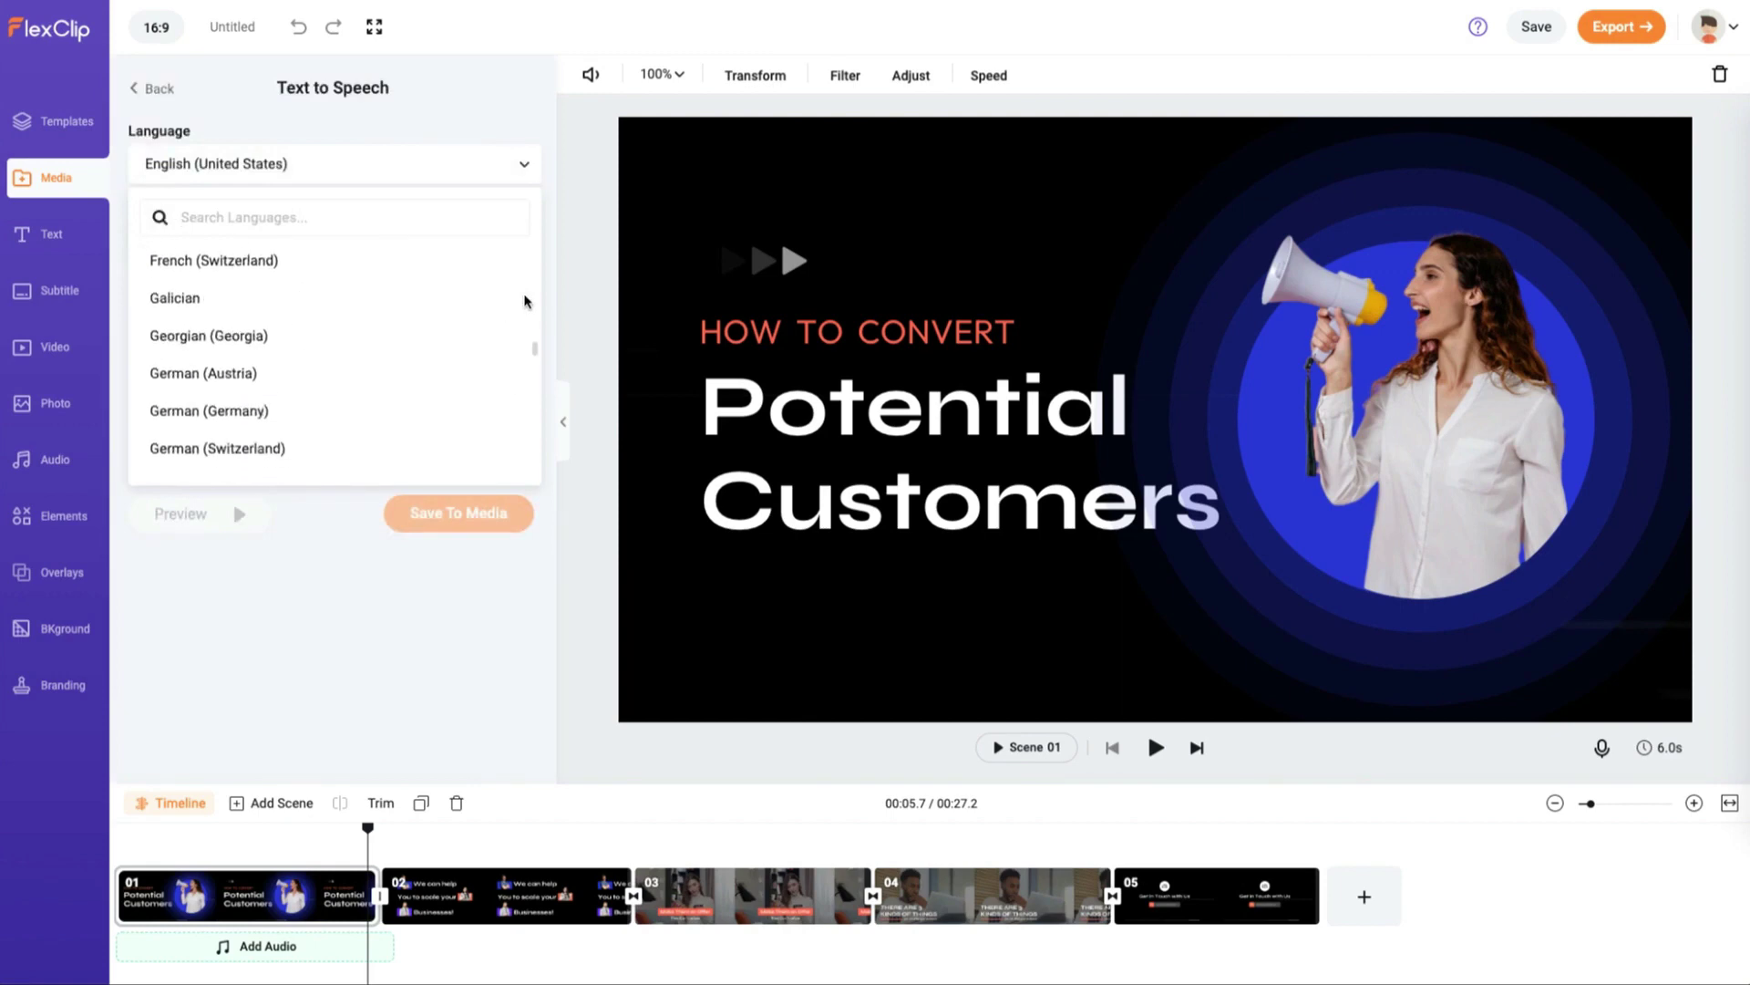
# Browse the narration voices and voice styles, keeping English (United States) with Jenny.
pyautogui.click(301, 242)
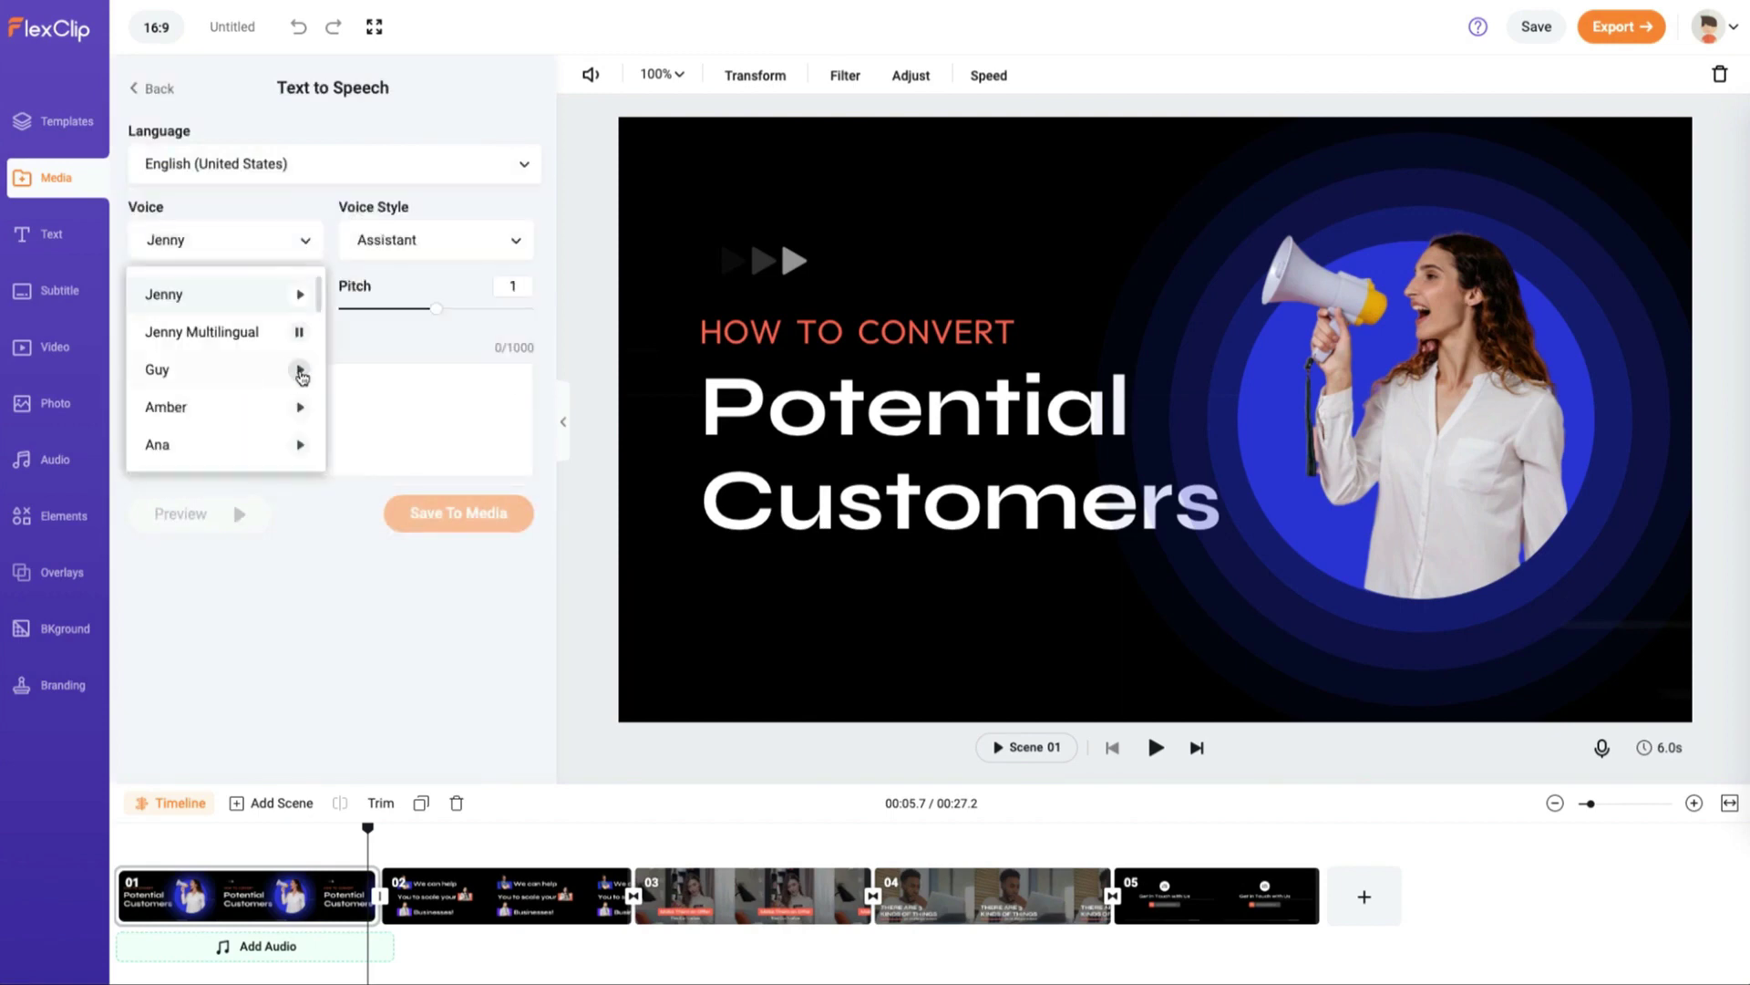
pyautogui.click(513, 250)
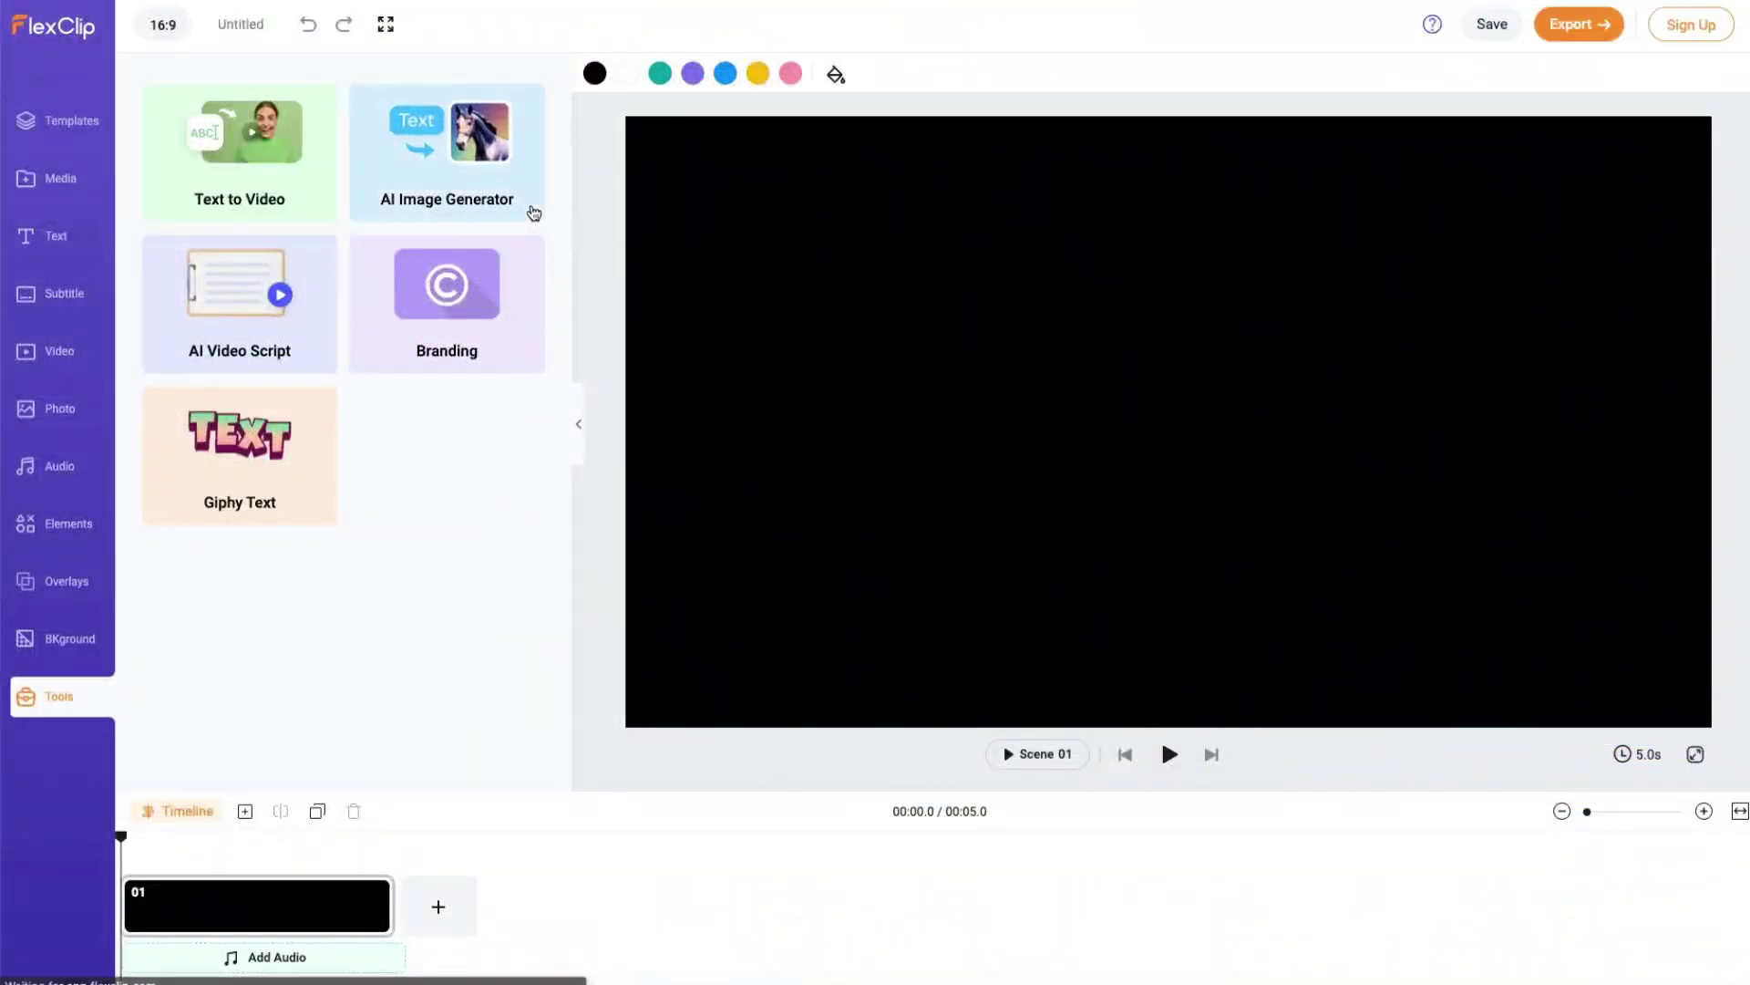
# Browse all image styles, then generate a 16:9 'sunset of the beach' image.
pyautogui.click(534, 214)
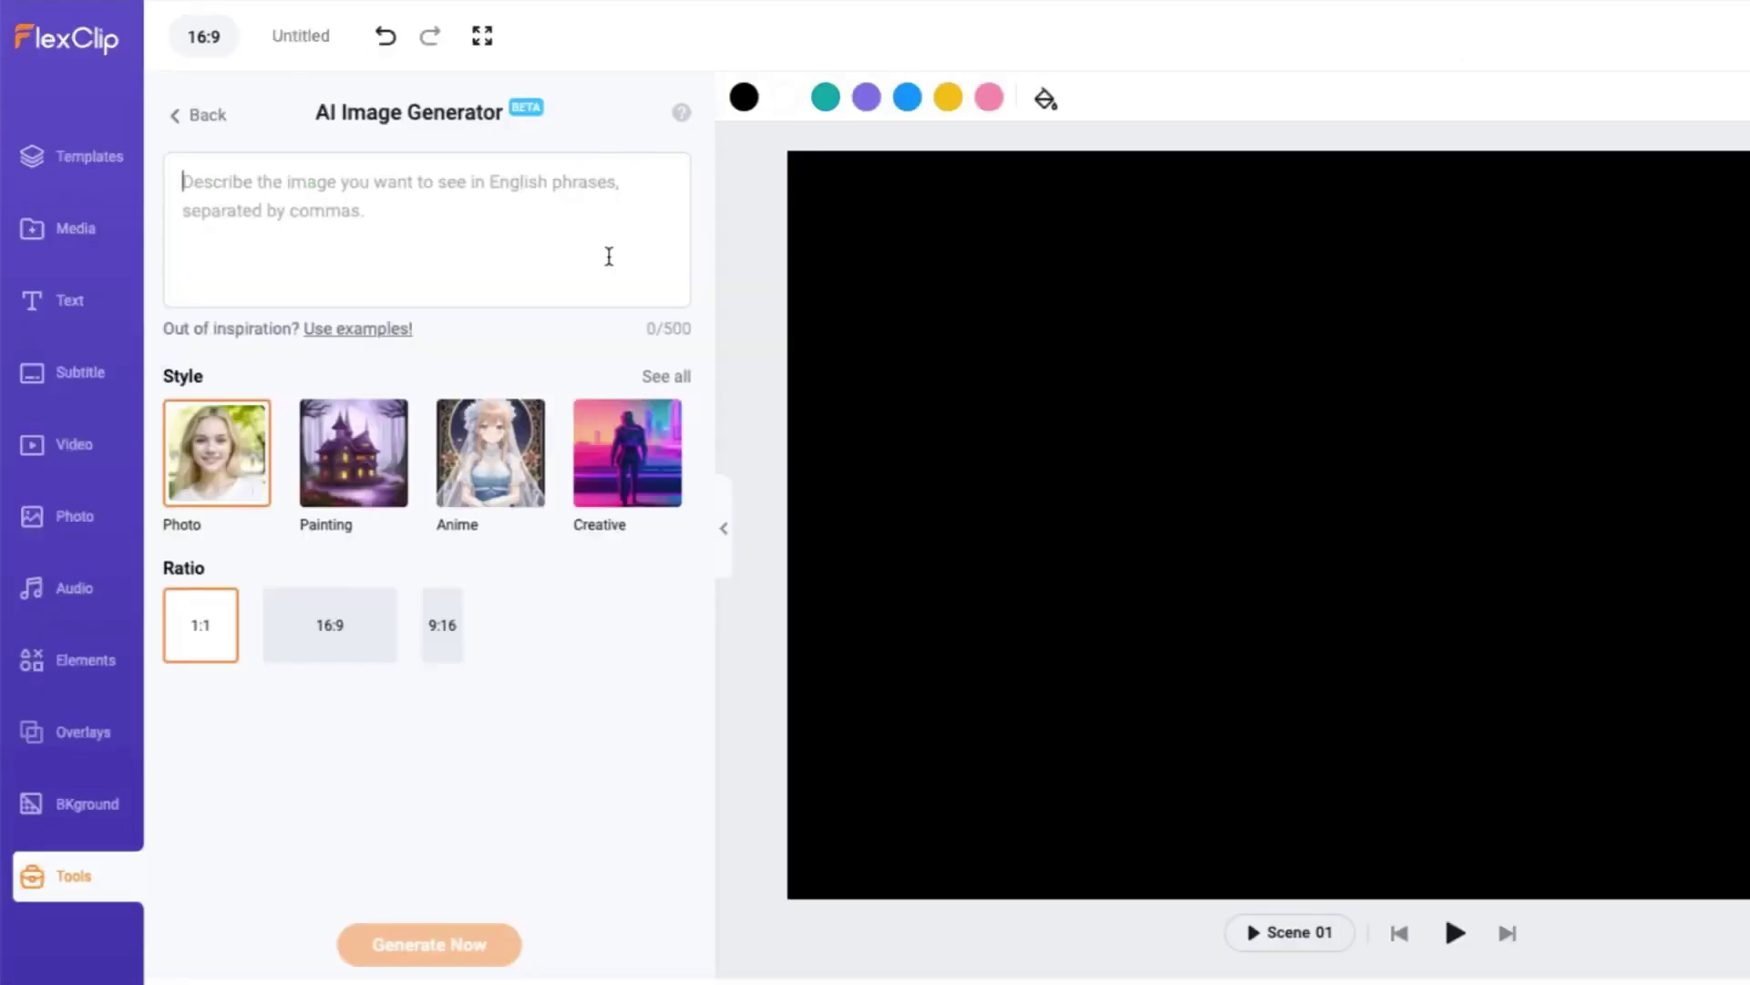
pyautogui.click(668, 377)
pyautogui.click(205, 117)
pyautogui.write('sunset of the beach')
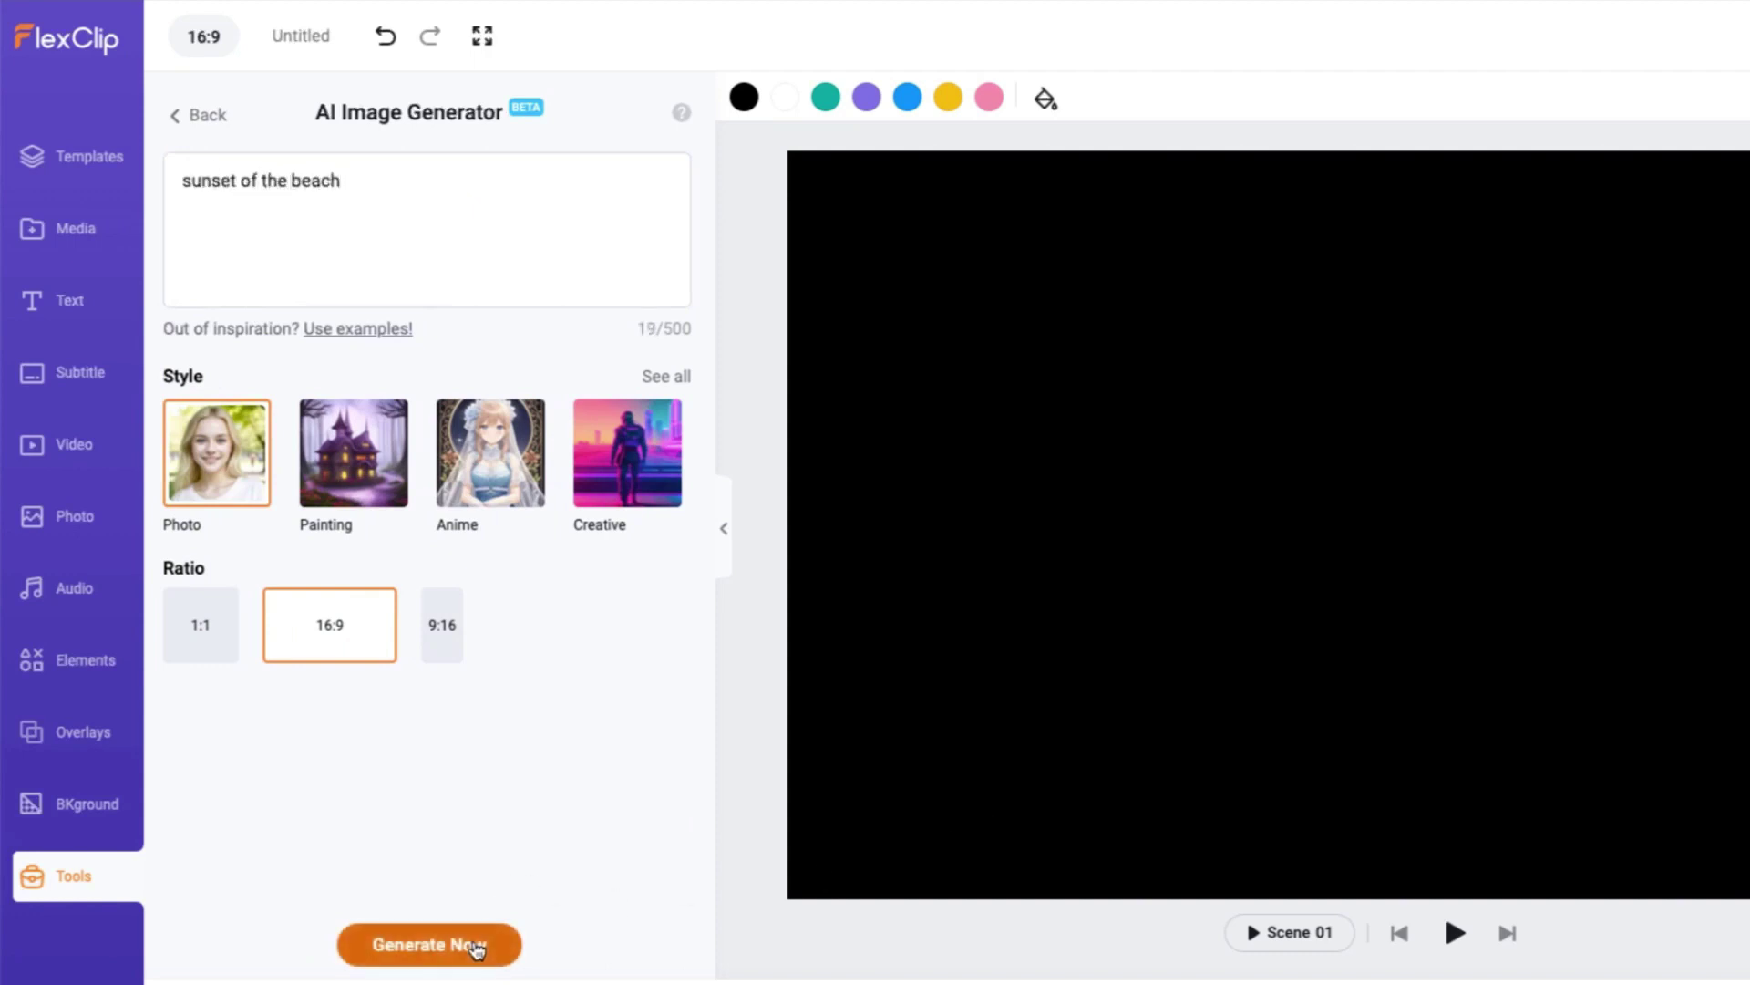
pyautogui.click(474, 950)
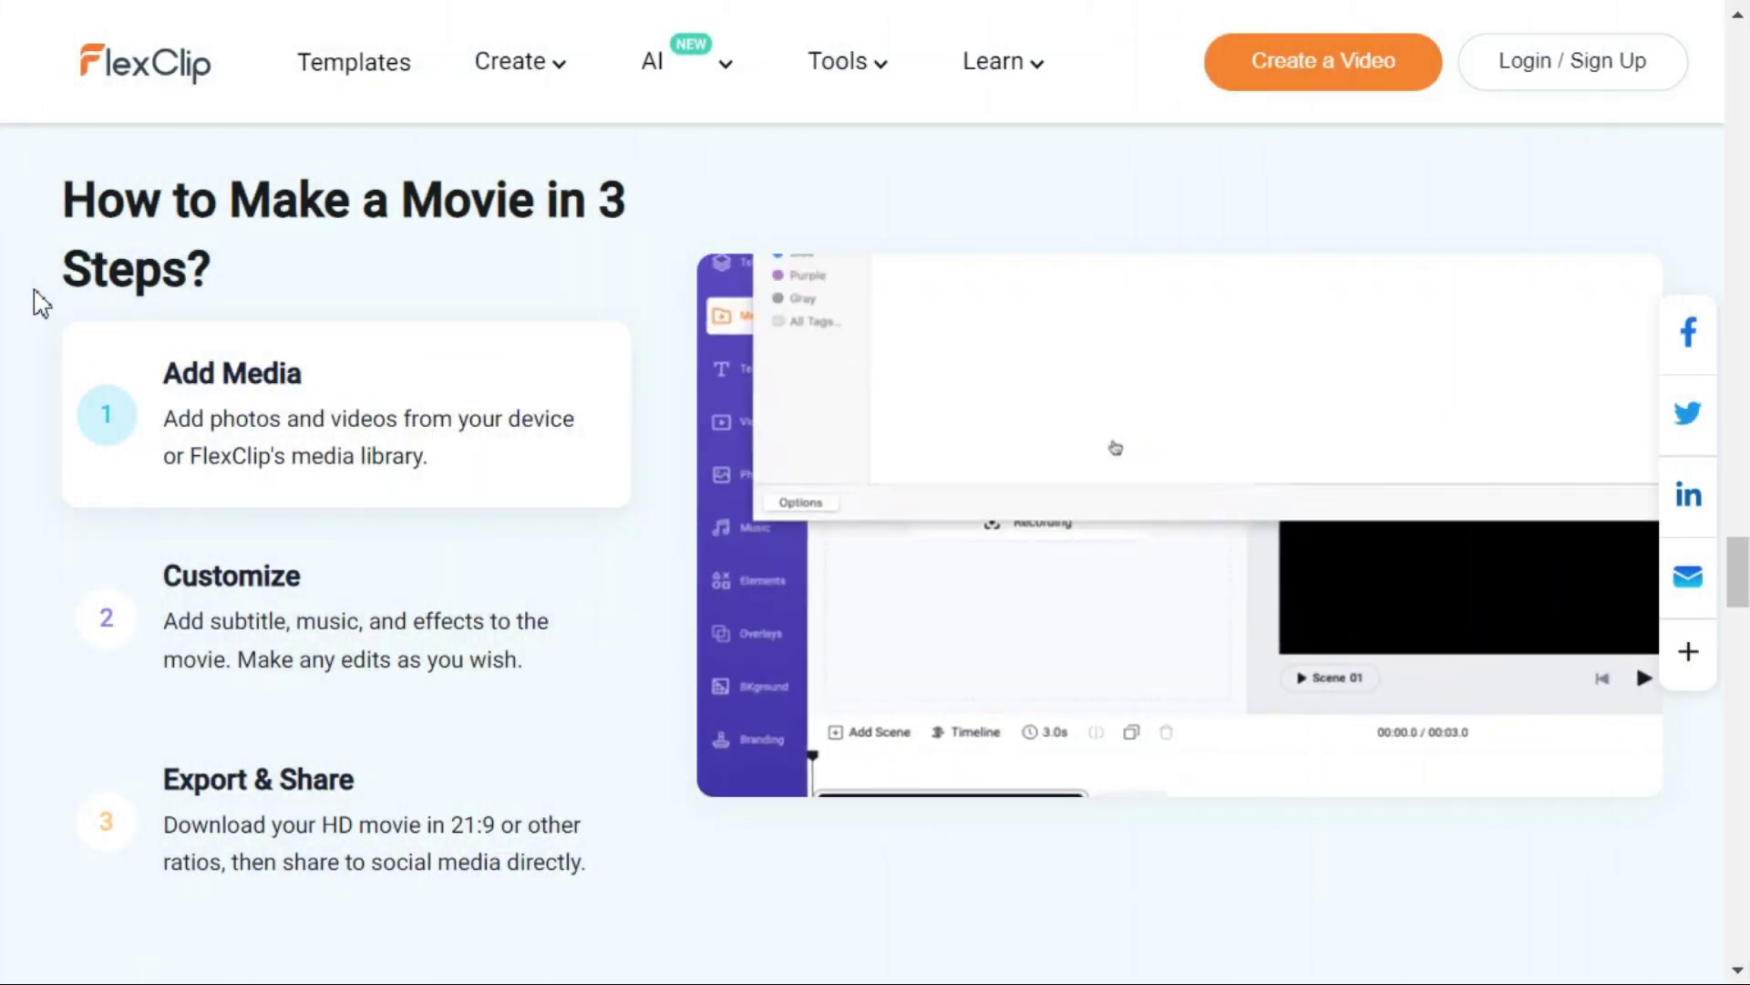
# View the guide's Customize step, then the vector elements and transitions galleries.
pyautogui.click(112, 640)
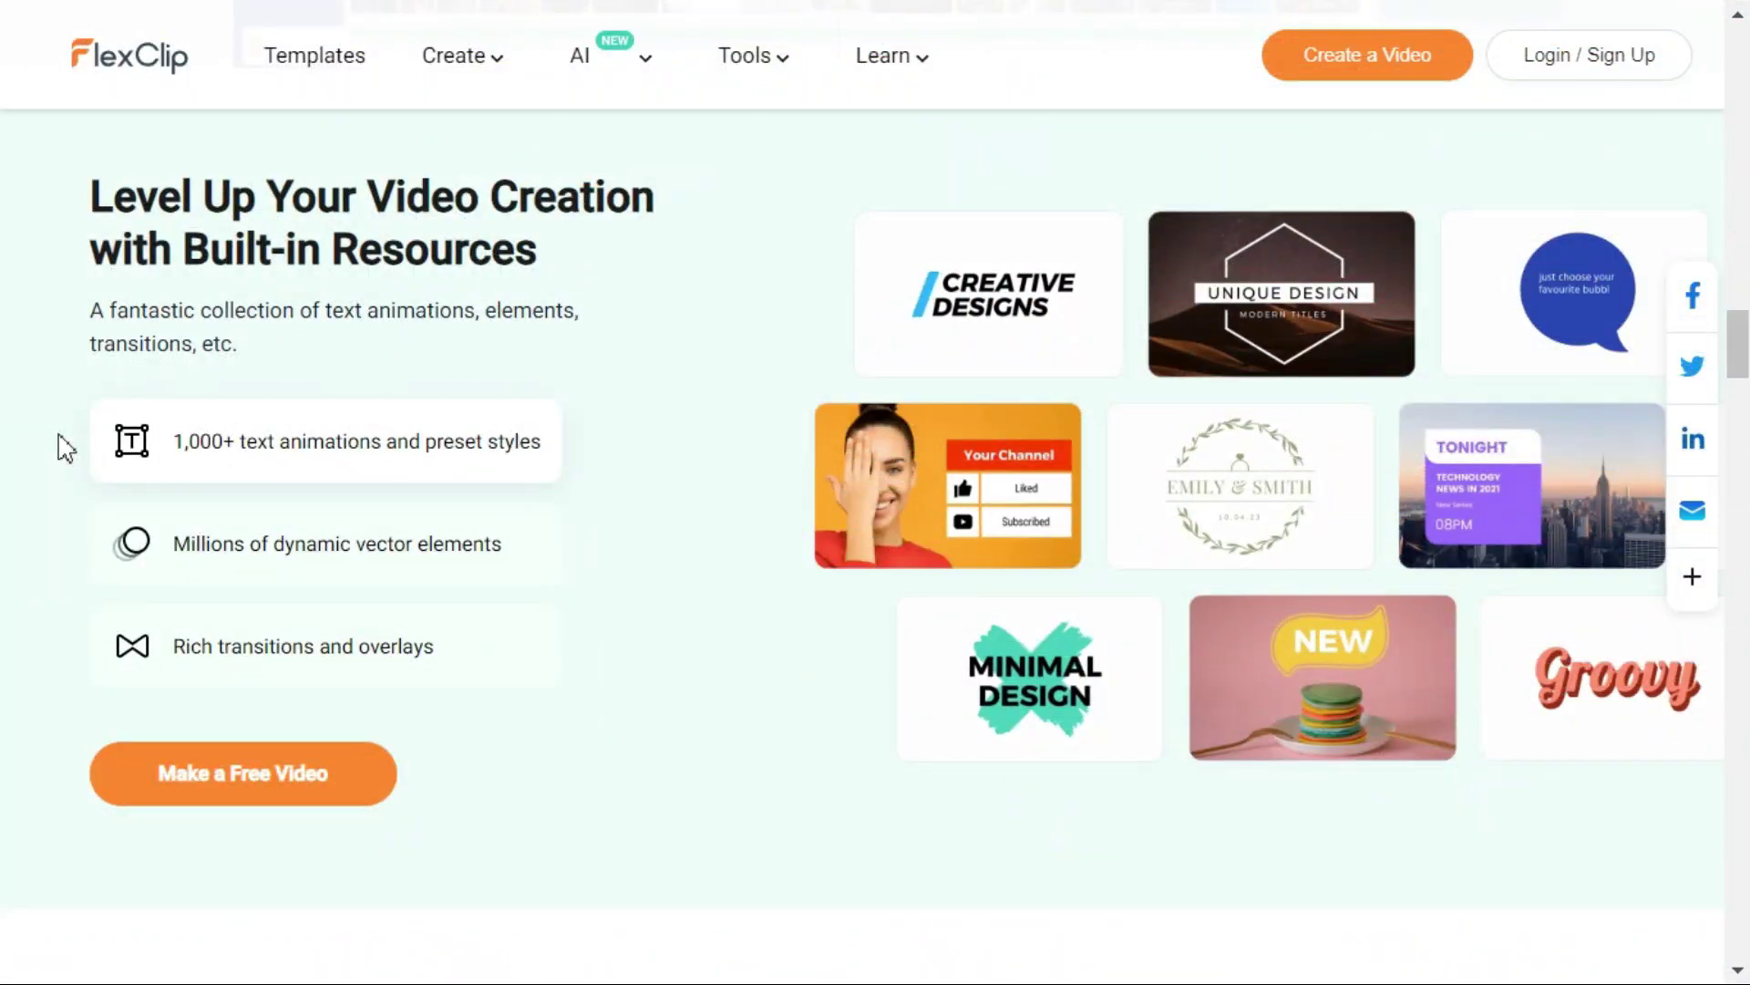
pyautogui.click(171, 550)
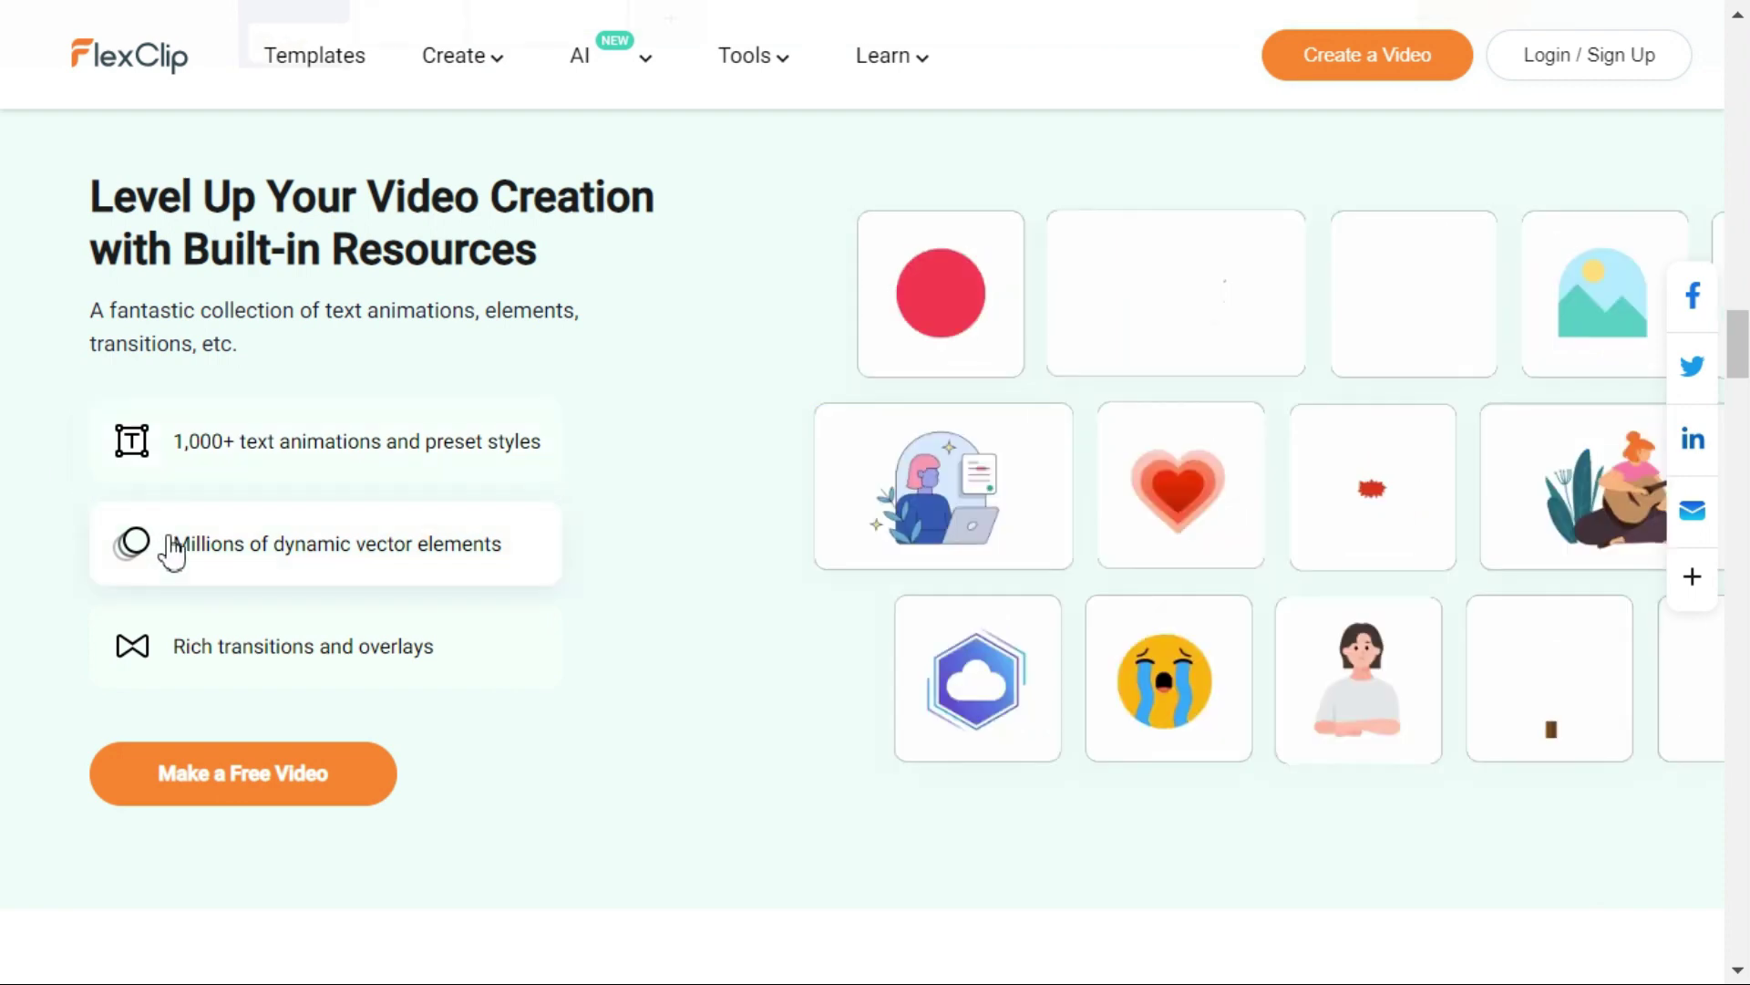
pyautogui.click(166, 658)
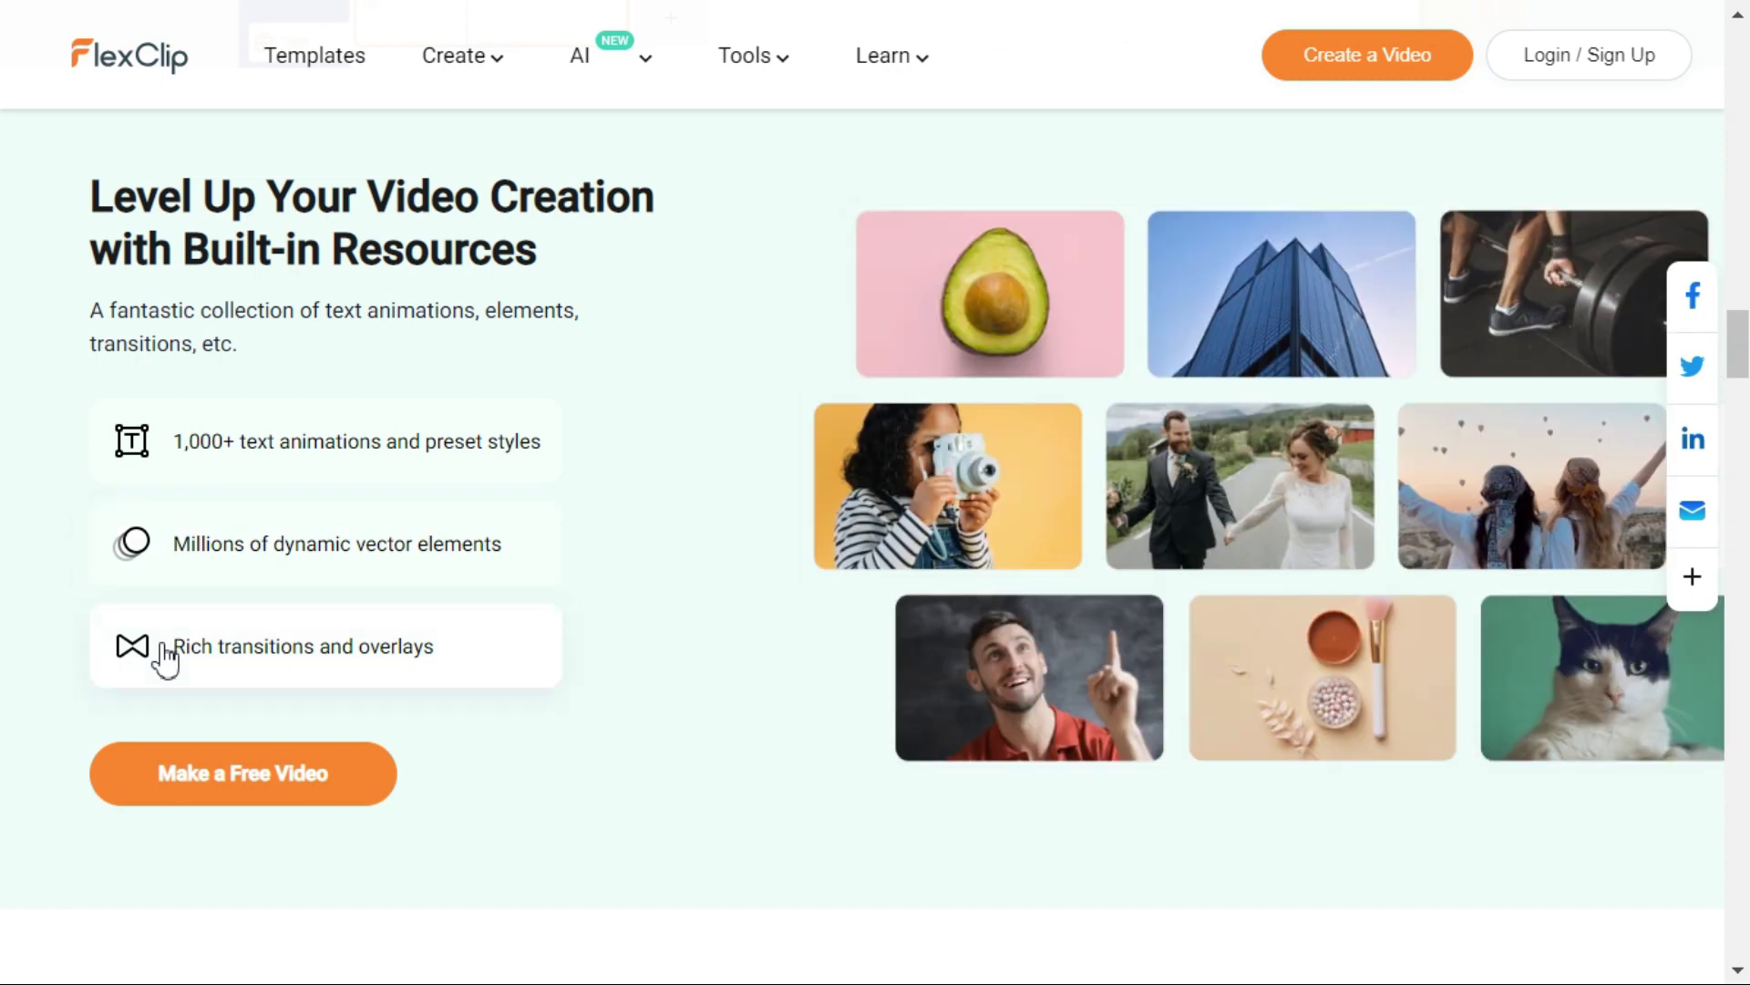